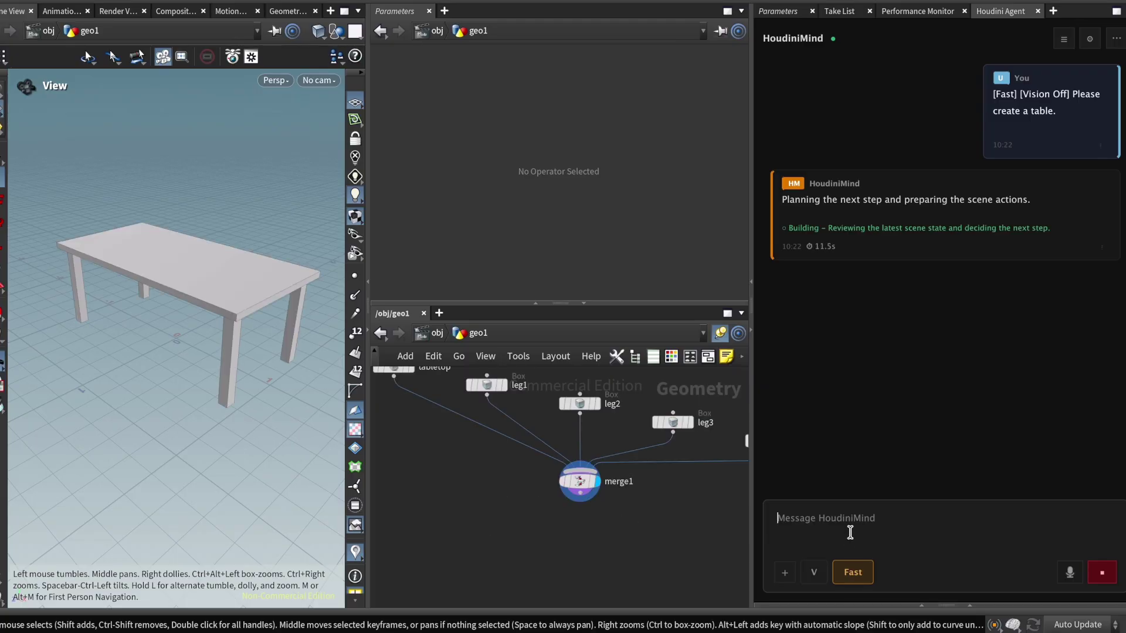
Step: Send HoudiniMind the prompt "Fracture this table."
{"action": "left_click_drag", "start_coordinate": [151, 338], "coordinate": [117, 343]}
{"action": "left_click", "coordinate": [837, 520]}
{"action": "type", "text": "Fracture this table"}
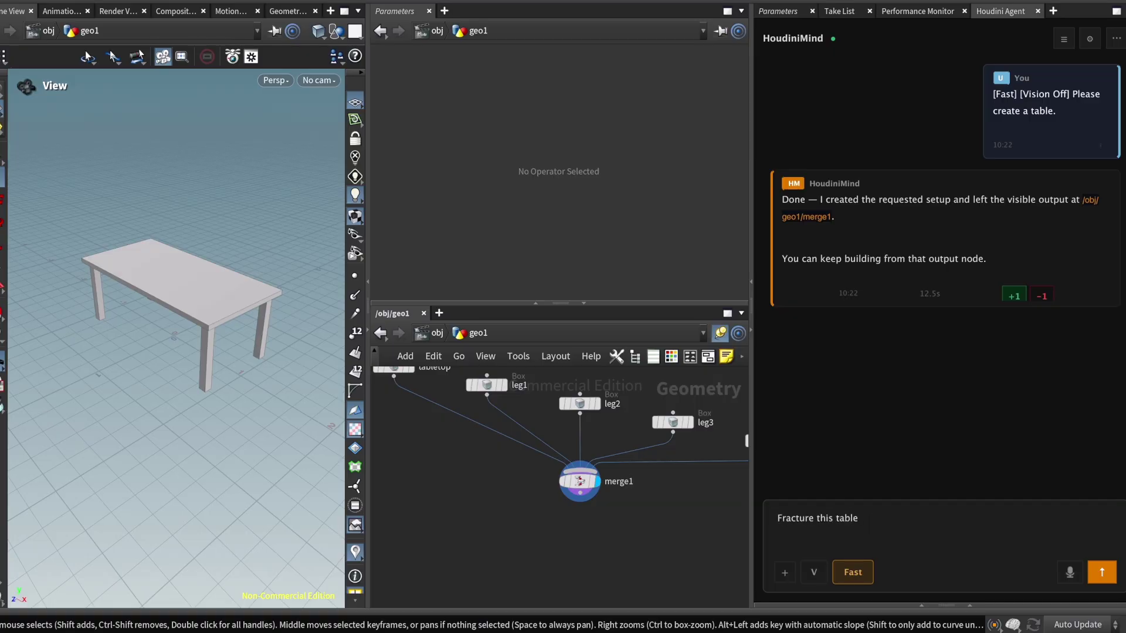
{"action": "type", "text": "."}
{"action": "key", "text": "Return"}
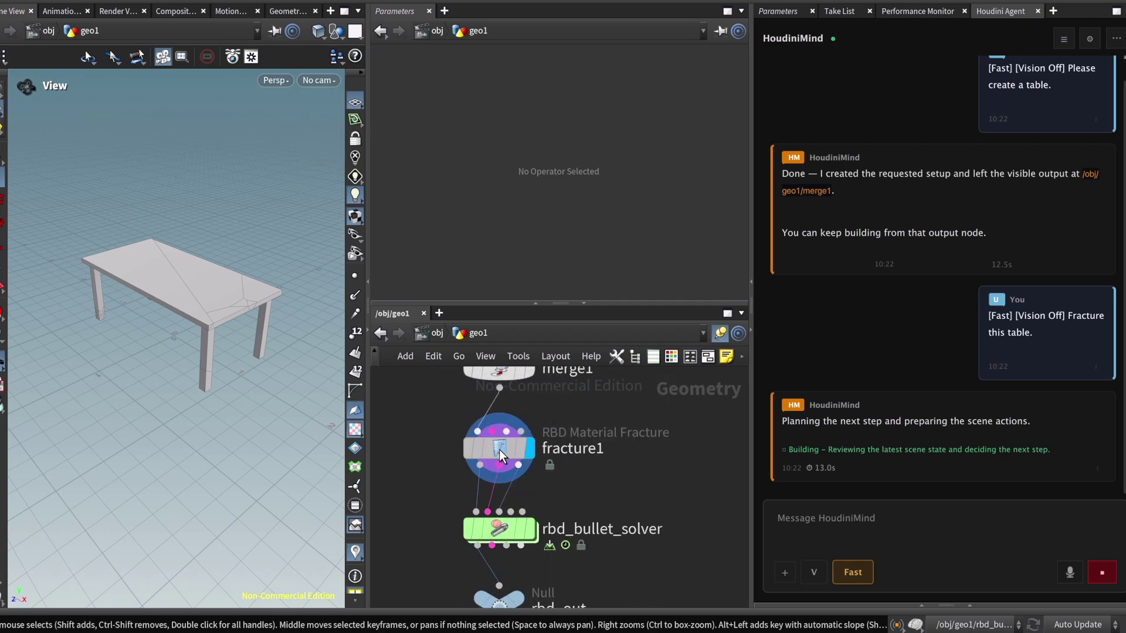
Step: Inspect the fracture1 node, display the rbd_out null, and play the fracture simulation before returning to the first frame
{"action": "left_click", "coordinate": [500, 455]}
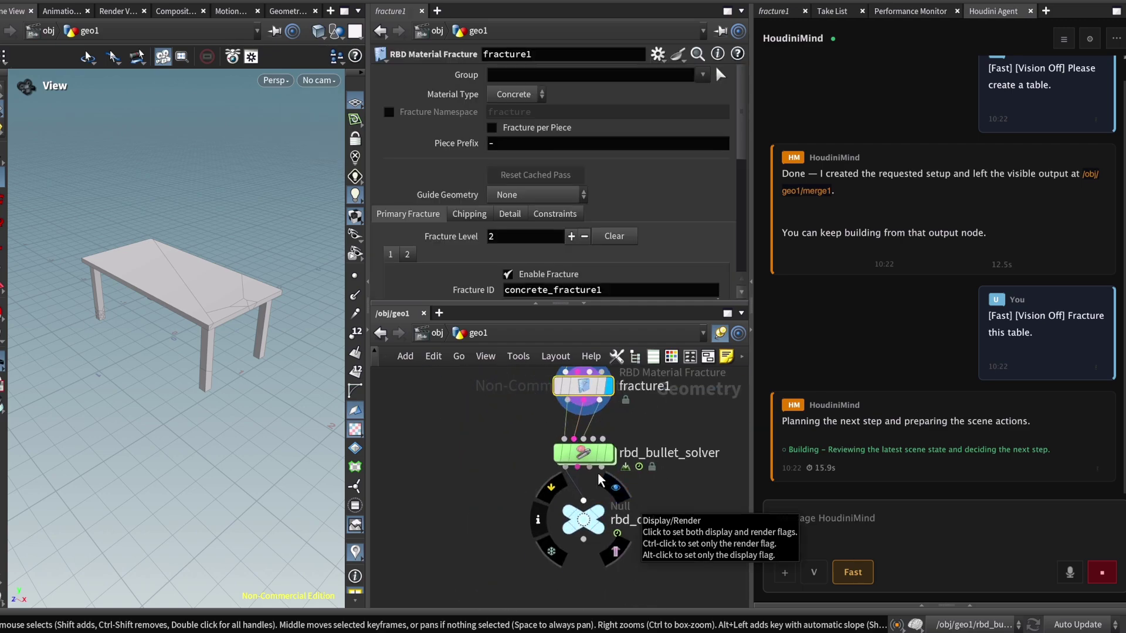
{"action": "left_click", "coordinate": [590, 521]}
{"action": "left_click", "coordinate": [60, 579]}
{"action": "left_click", "coordinate": [6, 579]}
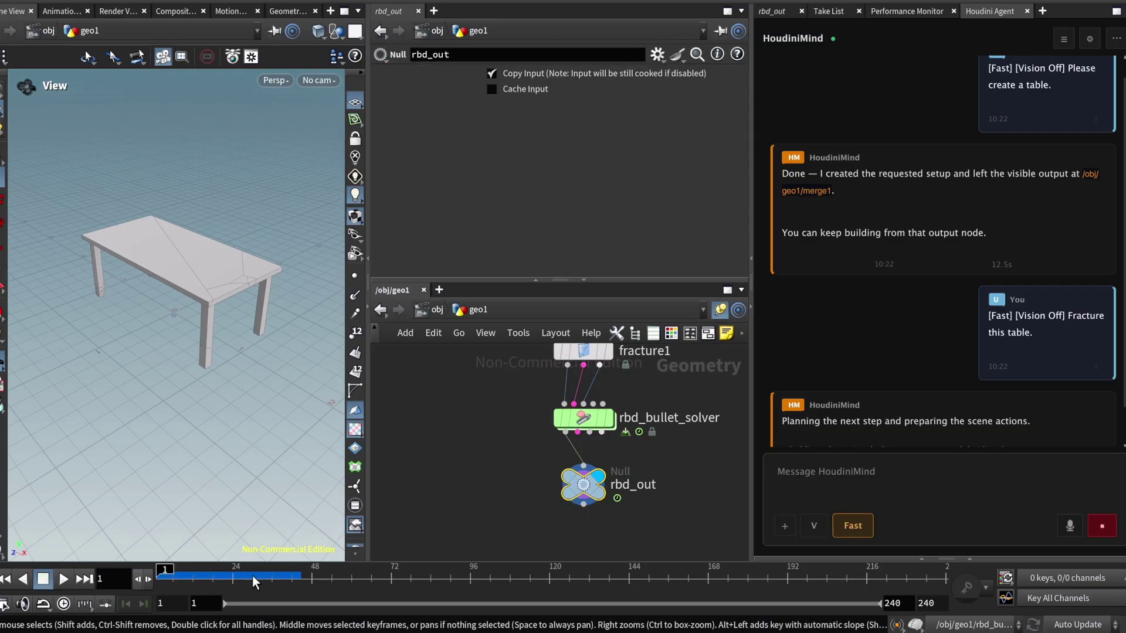
Step: Send HoudiniMind the prompt "please add a sphere anmation up to down."
{"action": "left_click", "coordinate": [903, 468]}
{"action": "type", "text": "please add a sphere anmation"}
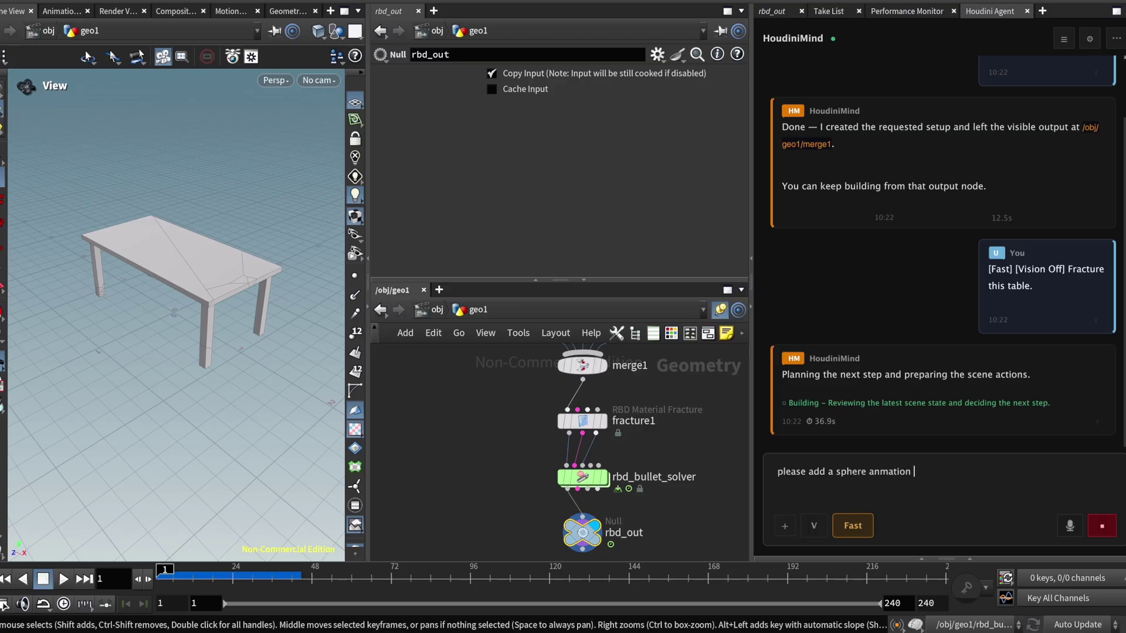
{"action": "type", "text": "o down."}
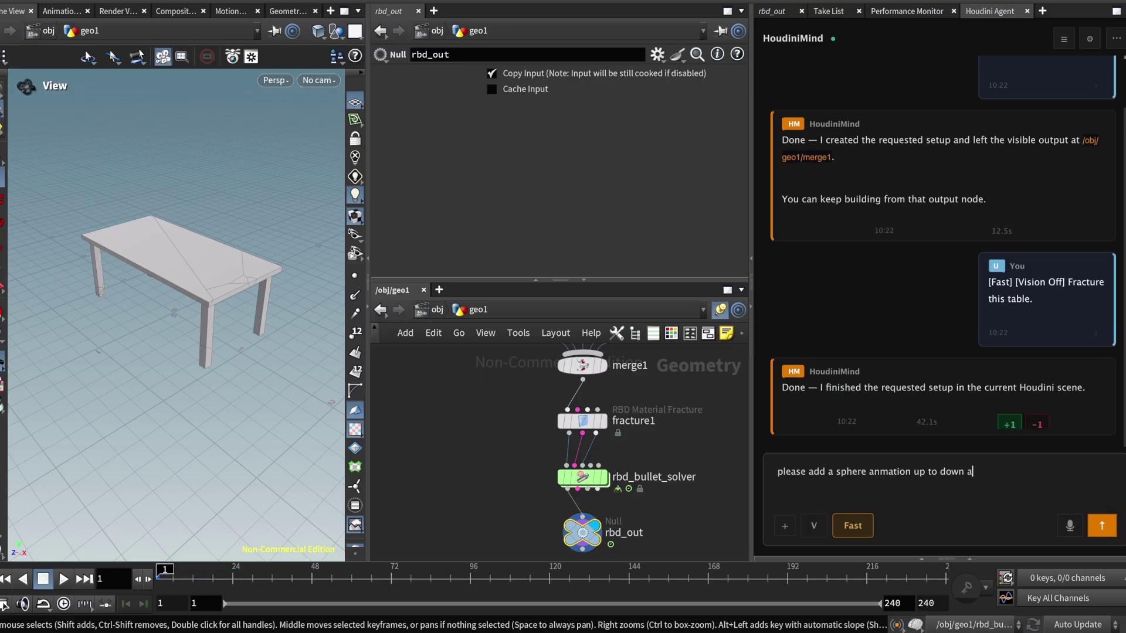
{"action": "key", "text": "Return"}
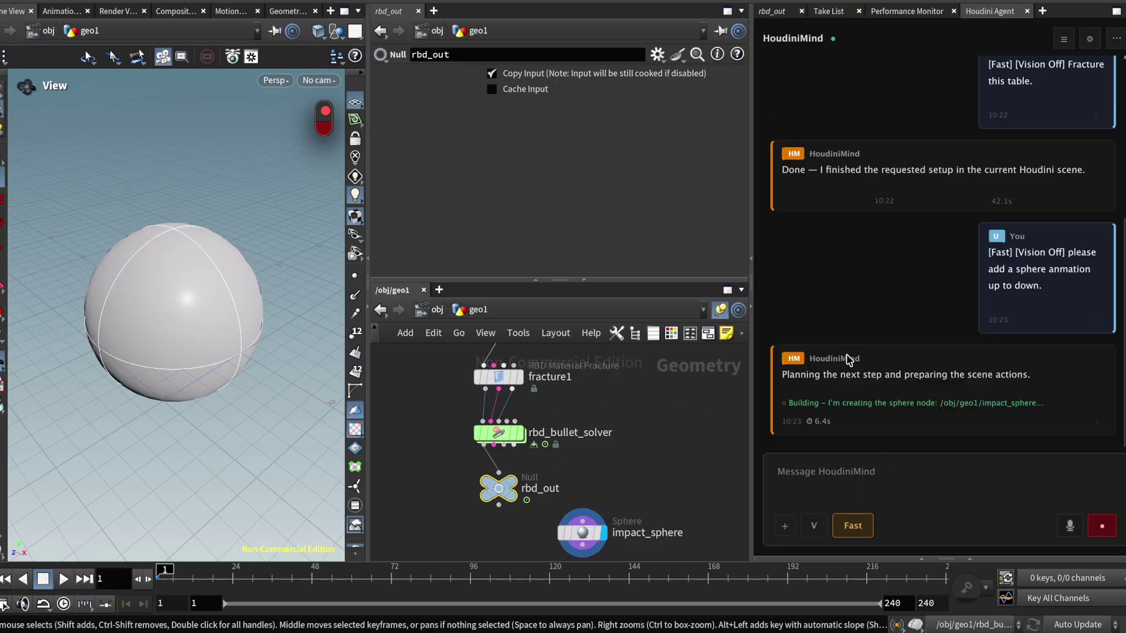
Step: Move the impact_sphere node beside fracture1 and send HoudiniMind the message "you didn't added the animation"
{"action": "left_click_drag", "start_coordinate": [576, 531], "coordinate": [619, 393]}
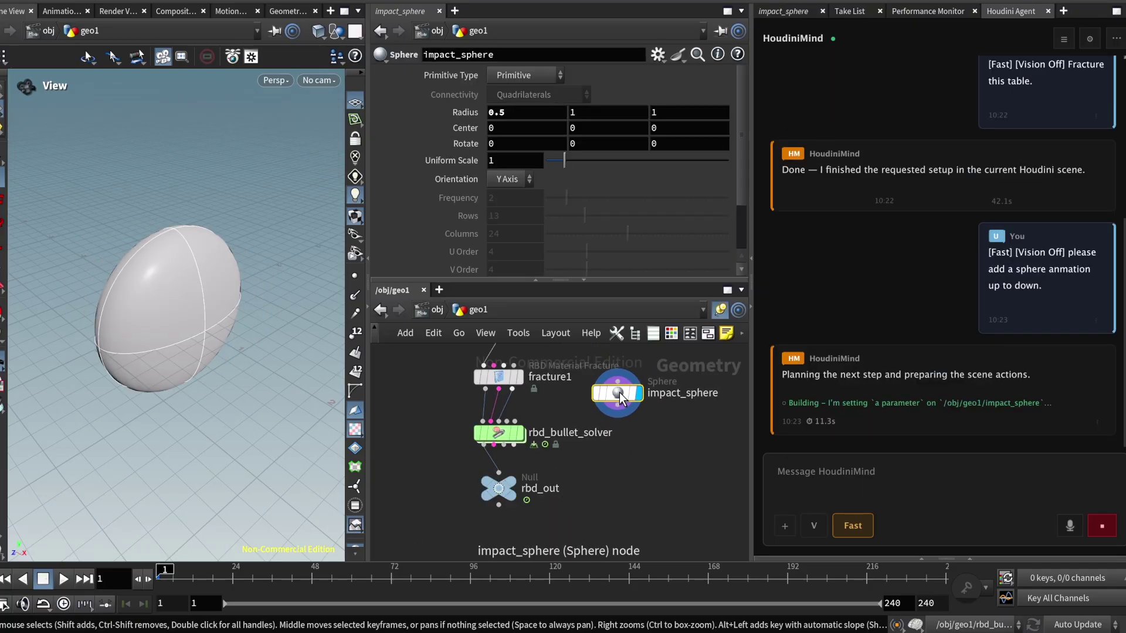
{"action": "left_click", "coordinate": [827, 473]}
{"action": "type", "text": "you didn't added the animation"}
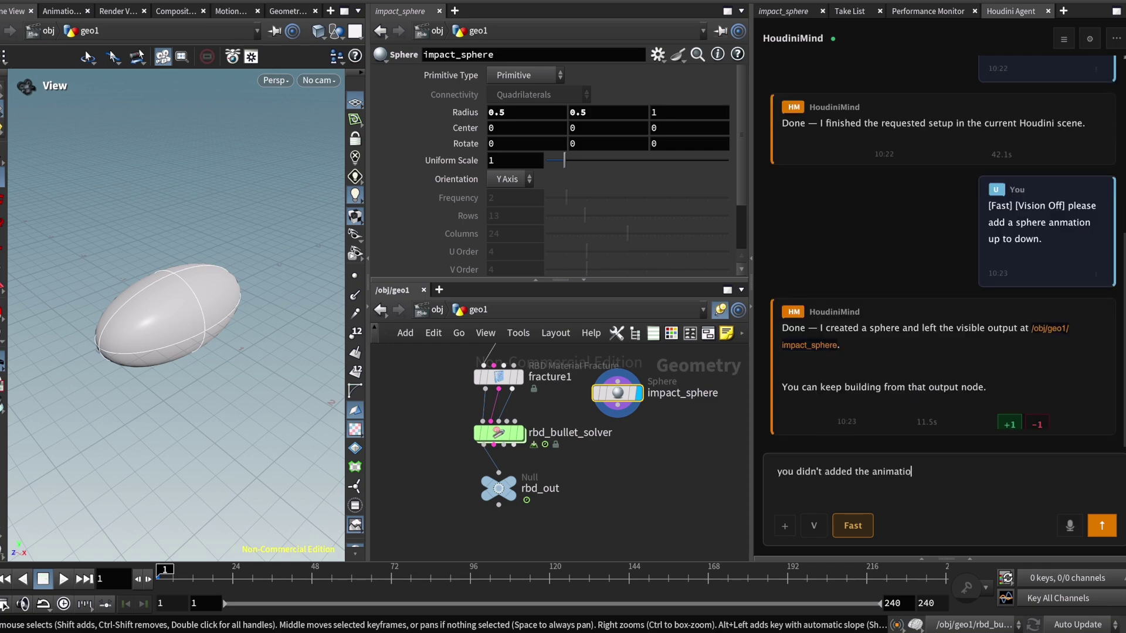
{"action": "key", "text": "Return"}
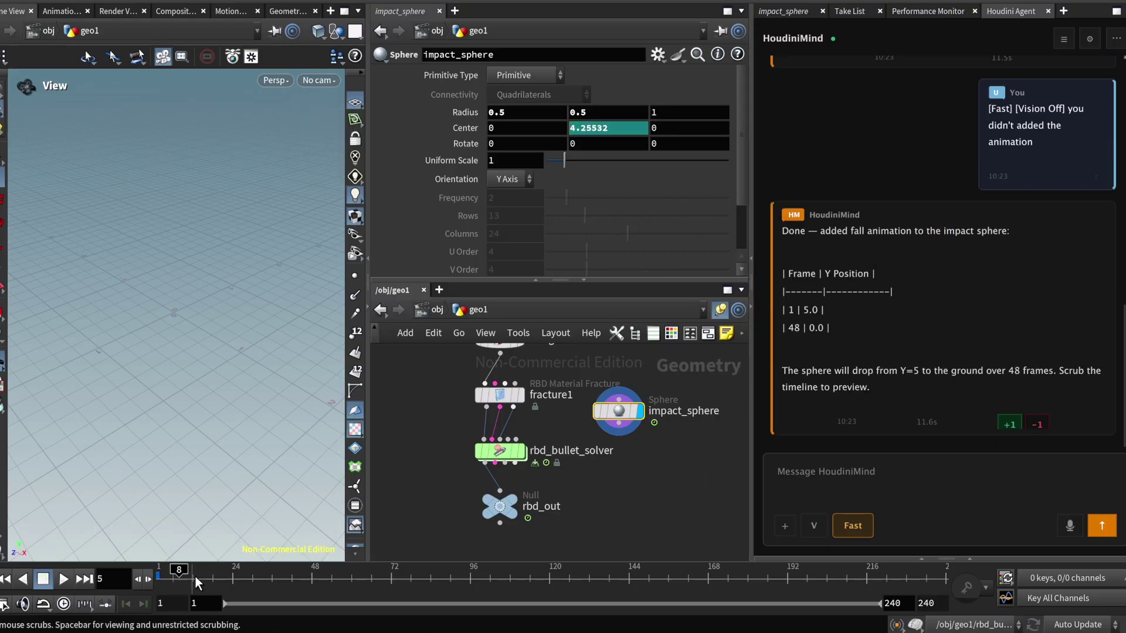
Step: Merge the rbd_bullet_solver output with impact_sphere and preview the displayed merge by playing it and rewinding to frame 1
{"action": "left_click", "coordinate": [617, 434]}
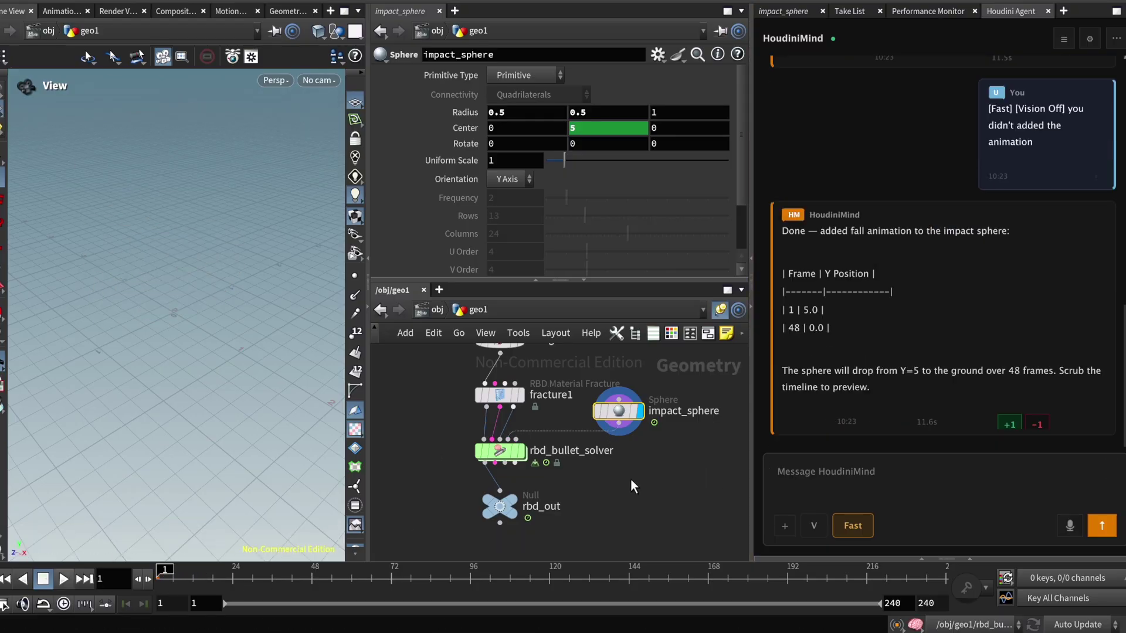
{"action": "left_click", "coordinate": [500, 450], "text": "shift"}
{"action": "left_click_drag", "start_coordinate": [499, 465], "coordinate": [663, 510]}
{"action": "left_click", "coordinate": [663, 510]}
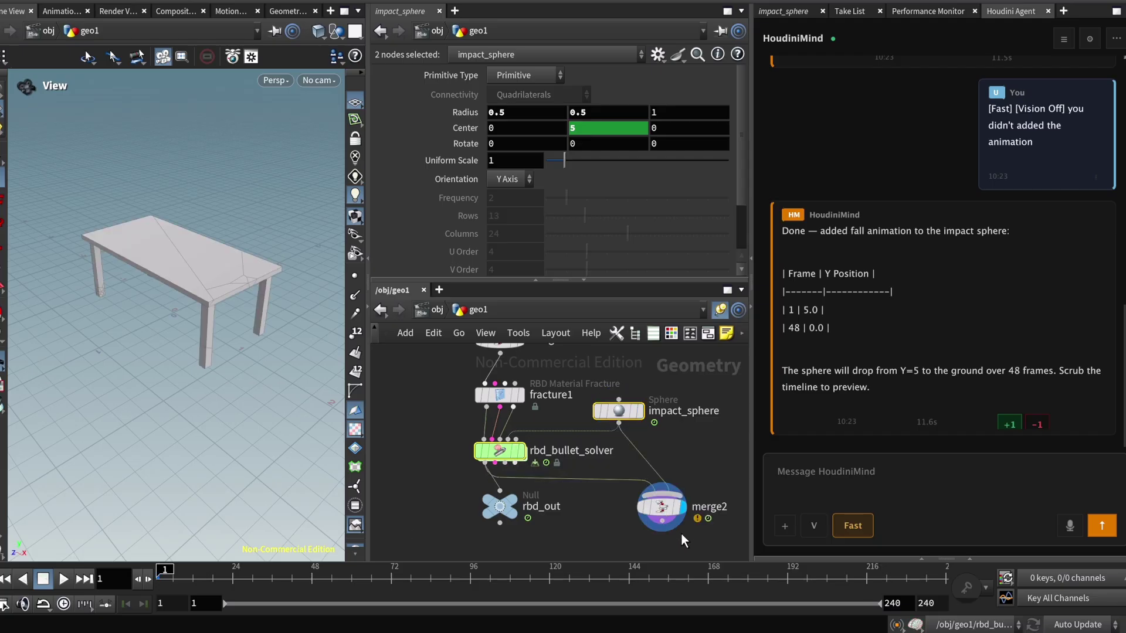
{"action": "scroll", "coordinate": [649, 515], "scroll_direction": "up", "scroll_amount": 2}
{"action": "scroll", "coordinate": [616, 469], "scroll_direction": "down", "scroll_amount": 2}
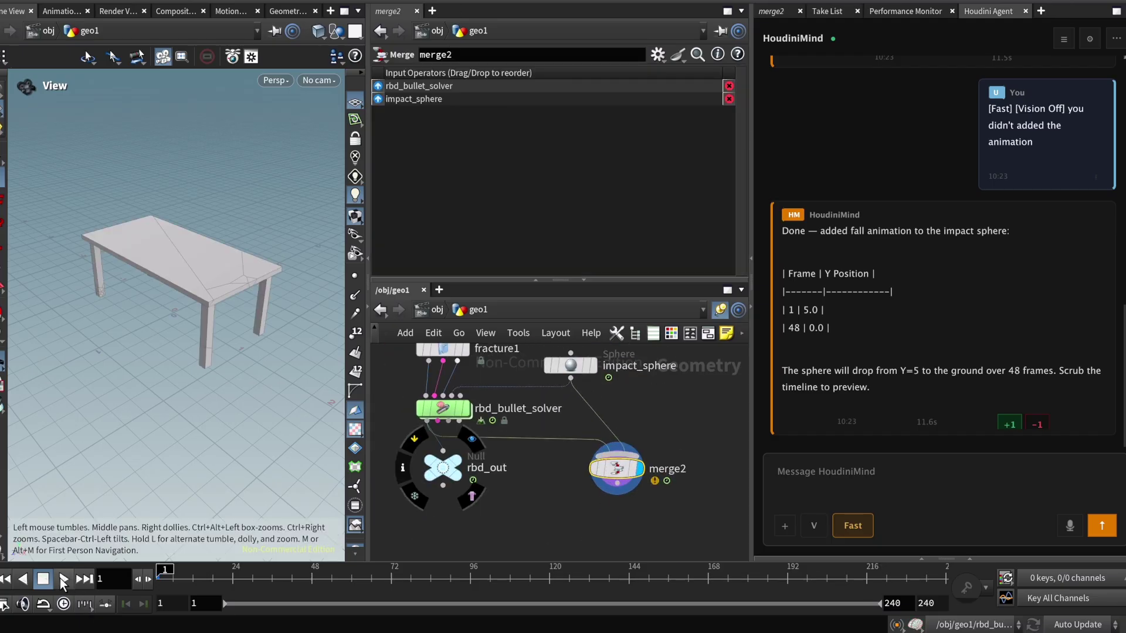
{"action": "left_click", "coordinate": [63, 580]}
{"action": "left_click", "coordinate": [5, 579]}
Step: Send HoudiniMind the message "i want wooden pieces not concrete."
{"action": "left_click", "coordinate": [833, 499]}
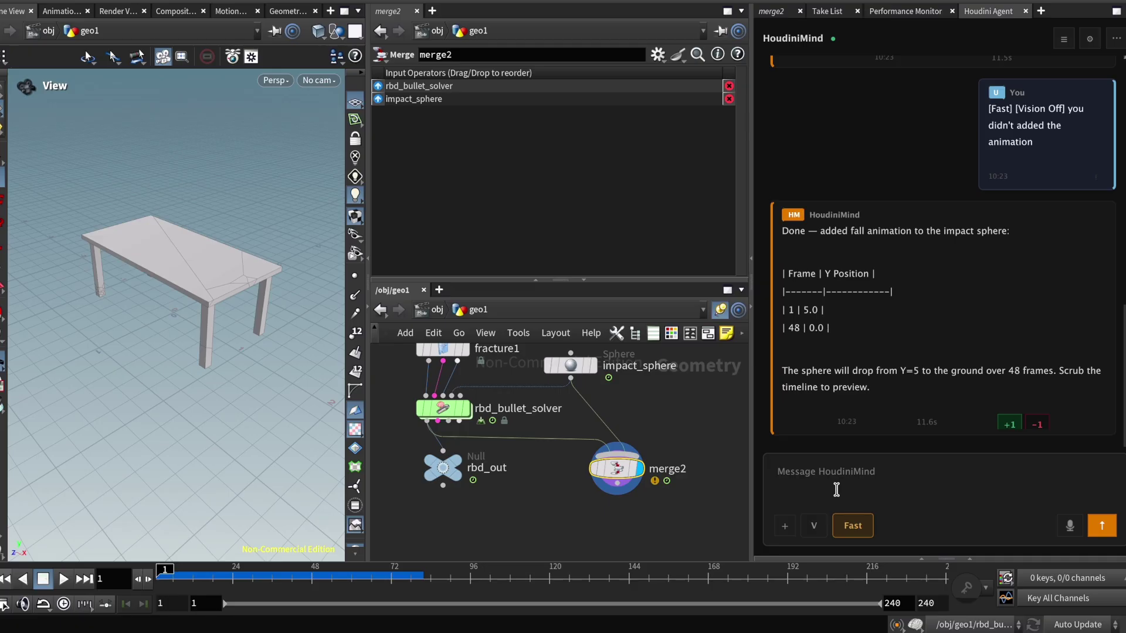
{"action": "type", "text": "i want wooden pieces not concrete."}
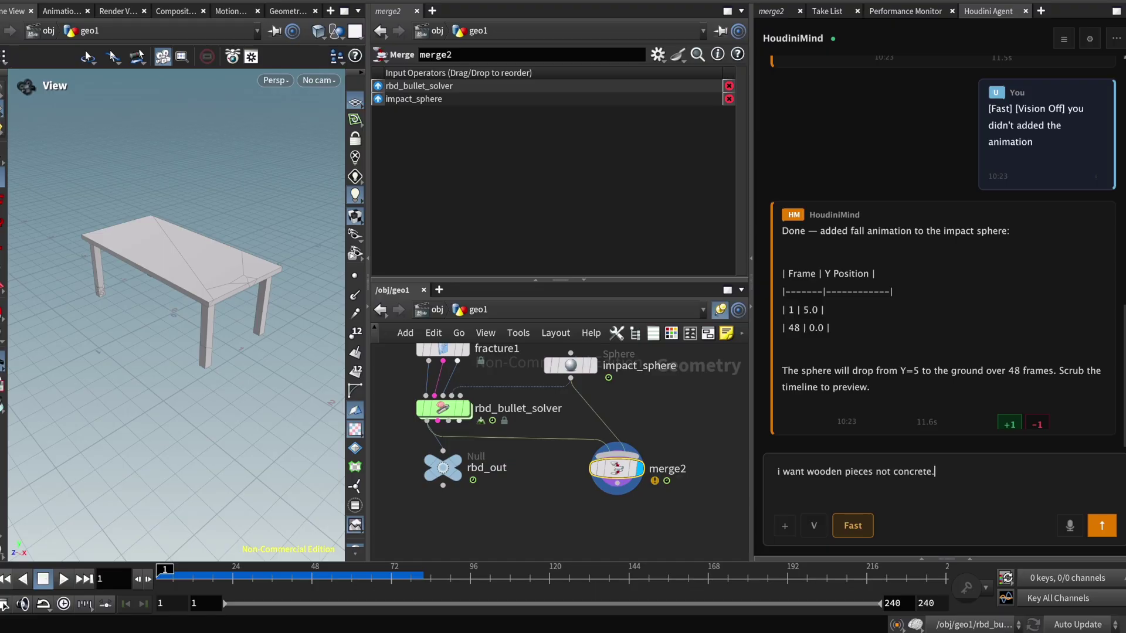
{"action": "key", "text": "Return"}
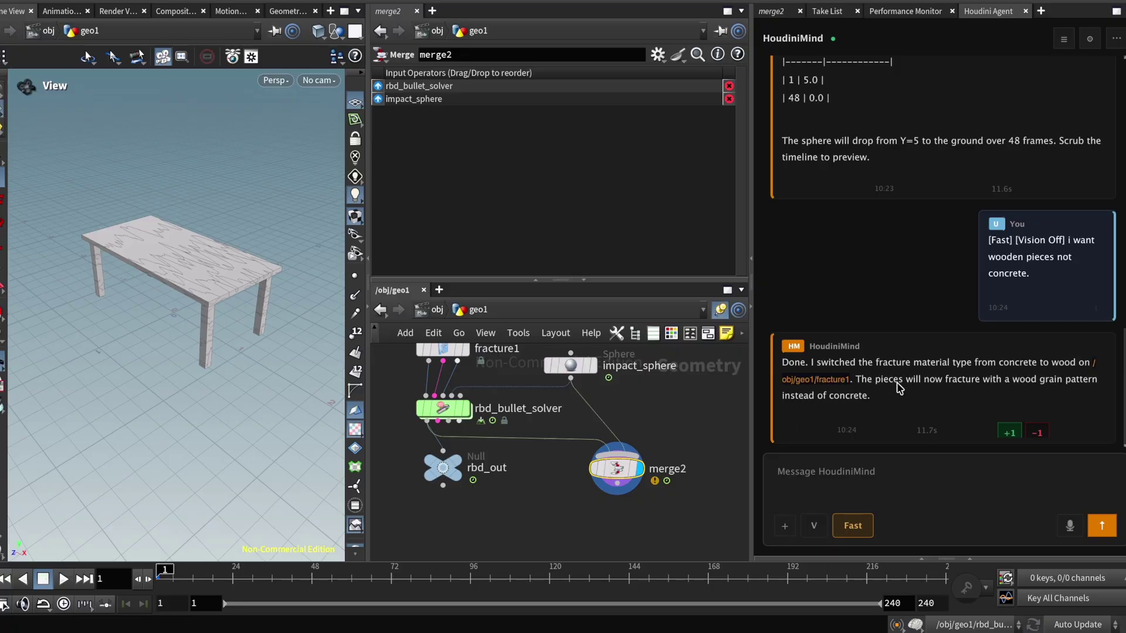
Step: Play and scrub the merged wood fracture simulation to examine how the sphere breaks the table
{"action": "left_click_drag", "start_coordinate": [281, 252], "coordinate": [250, 262]}
{"action": "left_click", "coordinate": [63, 580]}
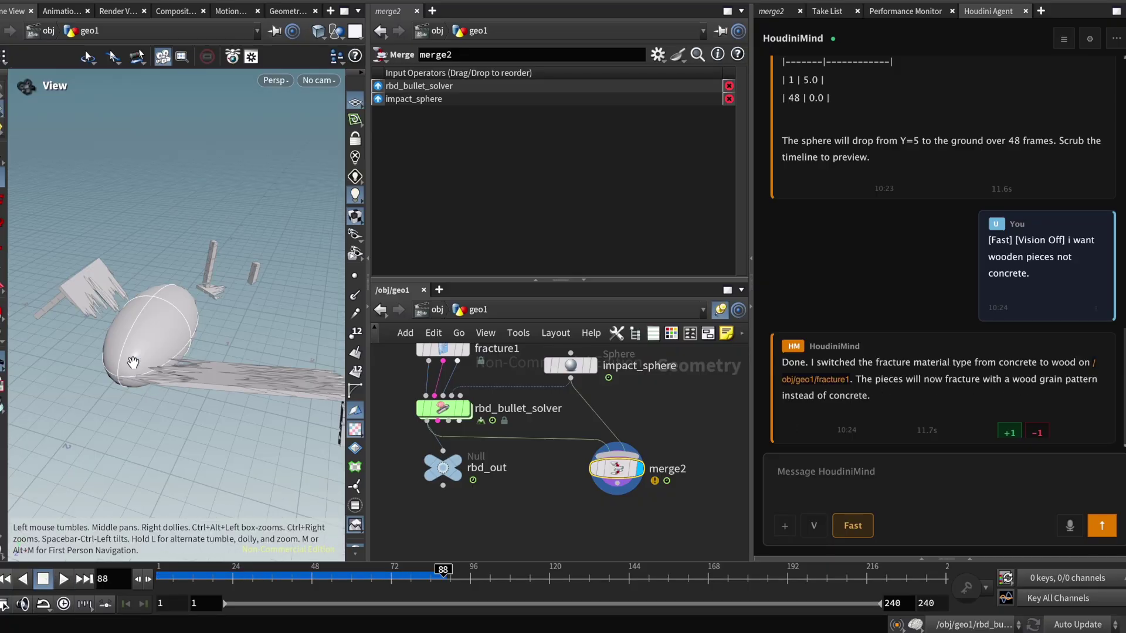
{"action": "left_click_drag", "start_coordinate": [275, 356], "coordinate": [189, 369]}
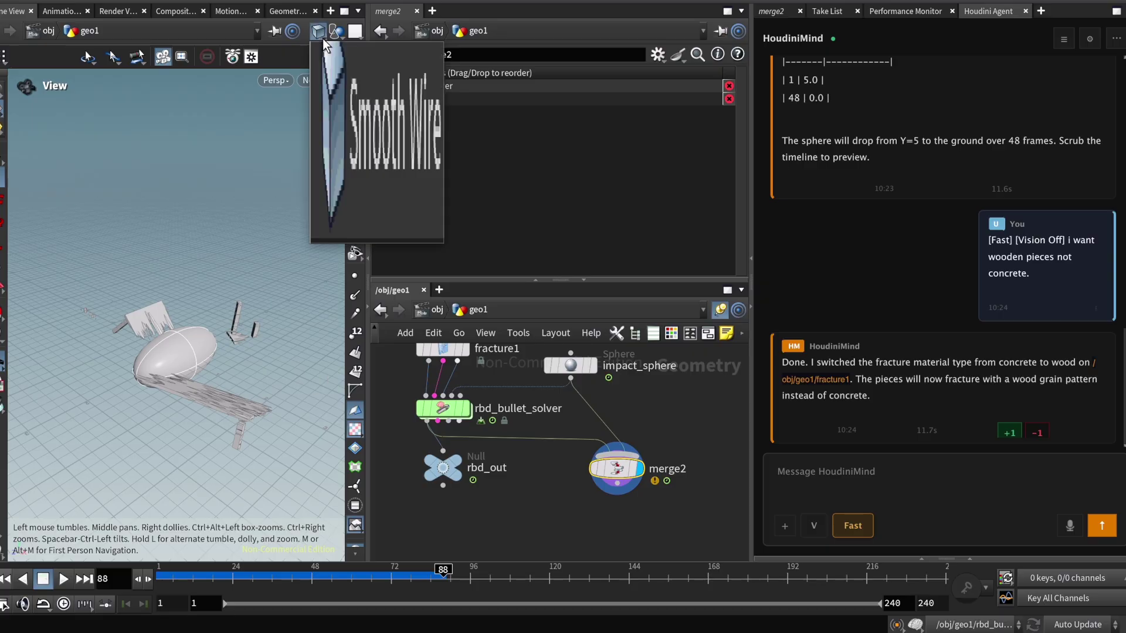
{"action": "left_click_drag", "start_coordinate": [264, 328], "coordinate": [207, 345]}
{"action": "left_click", "coordinate": [188, 579]}
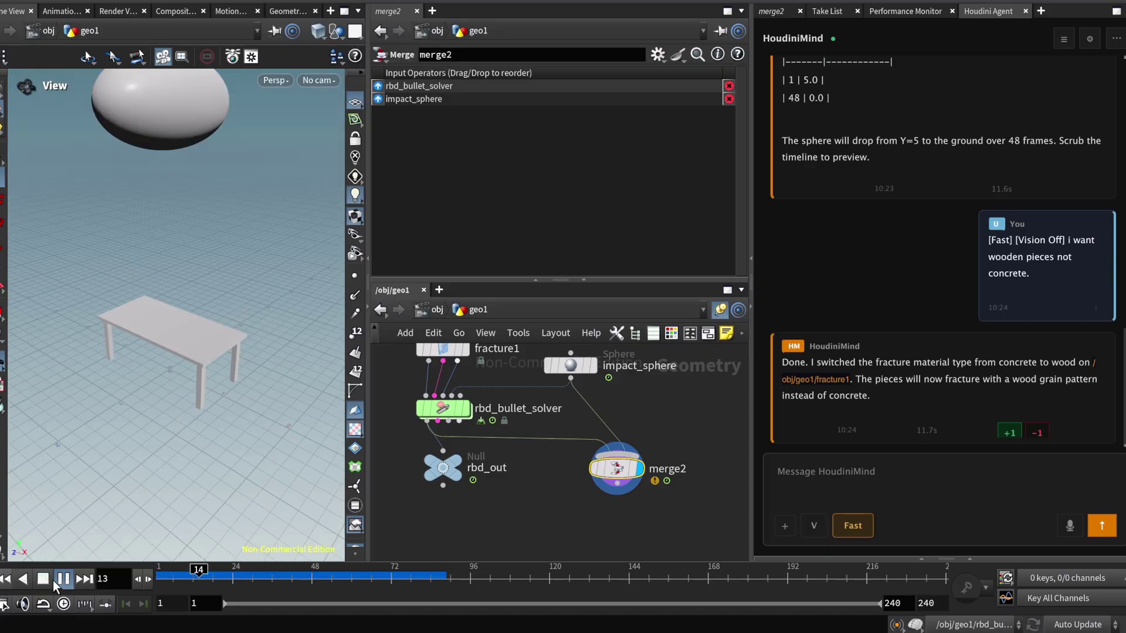
Step: Ask HoudiniMind "what else we can do?"
{"action": "left_click", "coordinate": [829, 476]}
{"action": "type", "text": "what else we can do?"}
{"action": "key", "text": "Return"}
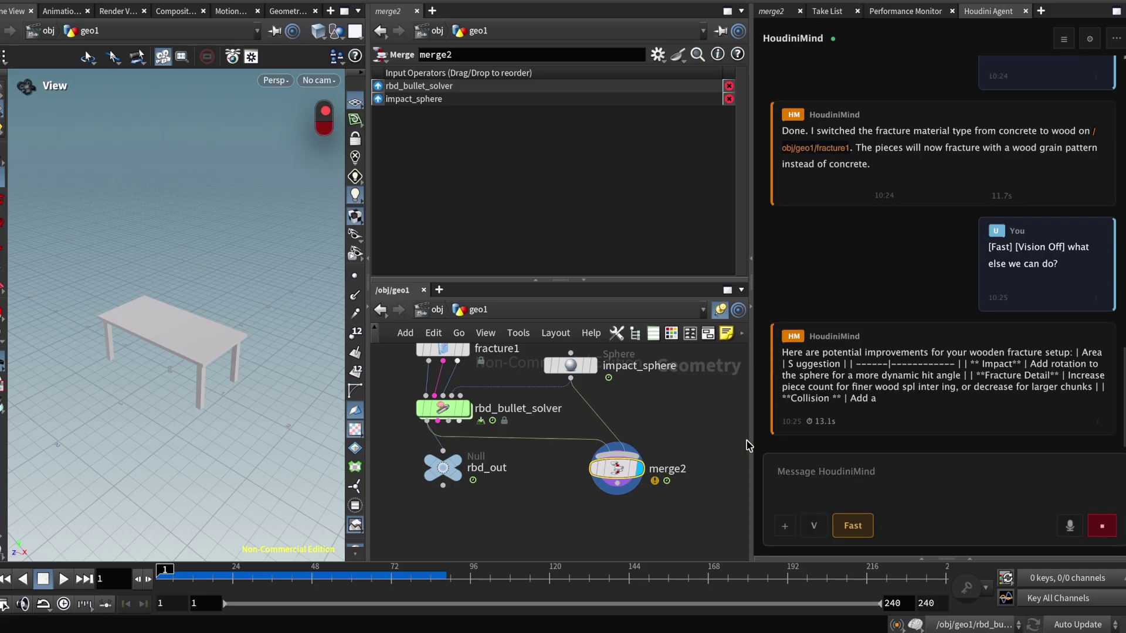
Step: Review the suggested improvements and send back the Impact one, "Add rotation to the sphere for a more dynamic hit angle"
{"action": "scroll", "coordinate": [1067, 347], "scroll_direction": "down", "scroll_amount": 3}
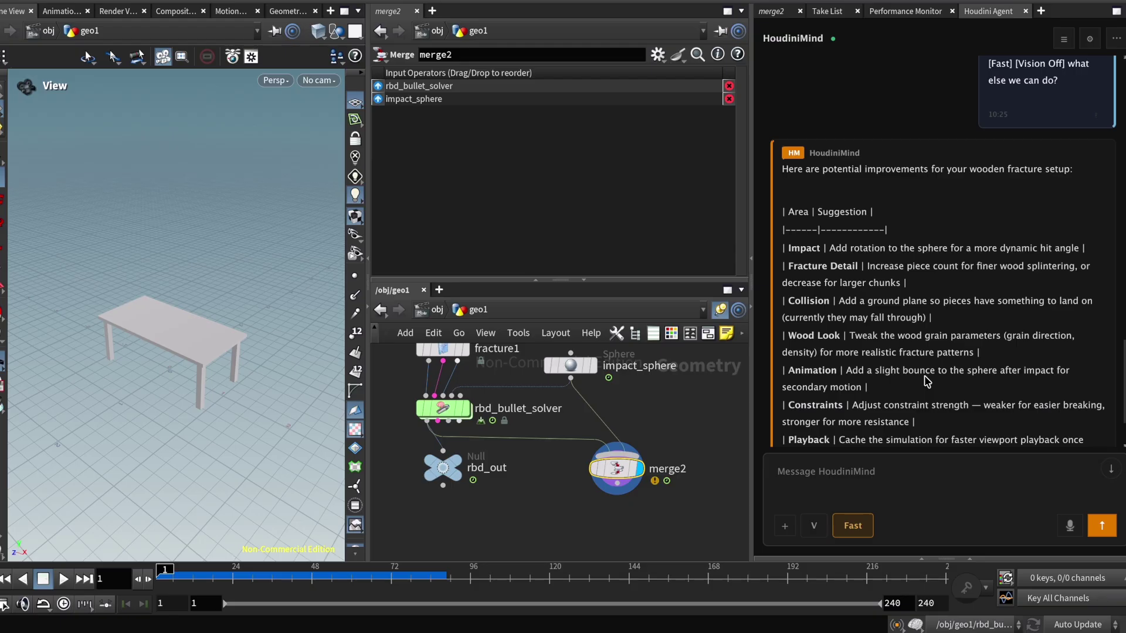
{"action": "left_click_drag", "start_coordinate": [1084, 248], "coordinate": [845, 503]}
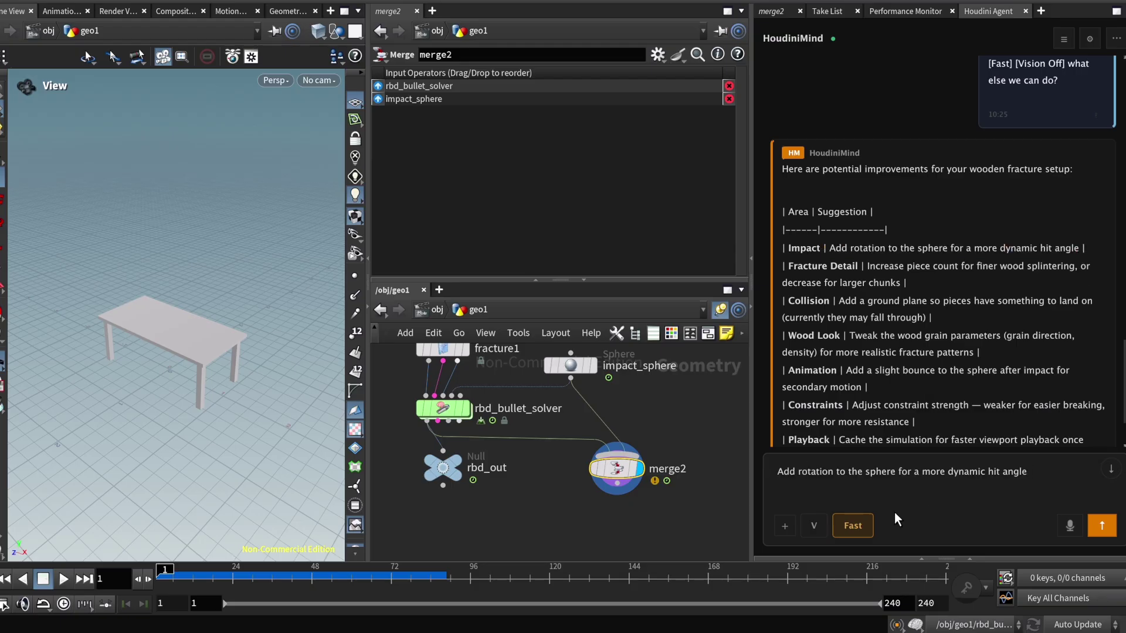
{"action": "key", "text": "Return"}
Step: Send the suggestion "Increase piece count for finer wood splintering, or decrease for larger chunks" and play the updated simulation
{"action": "left_click_drag", "start_coordinate": [875, 270], "coordinate": [862, 245]}
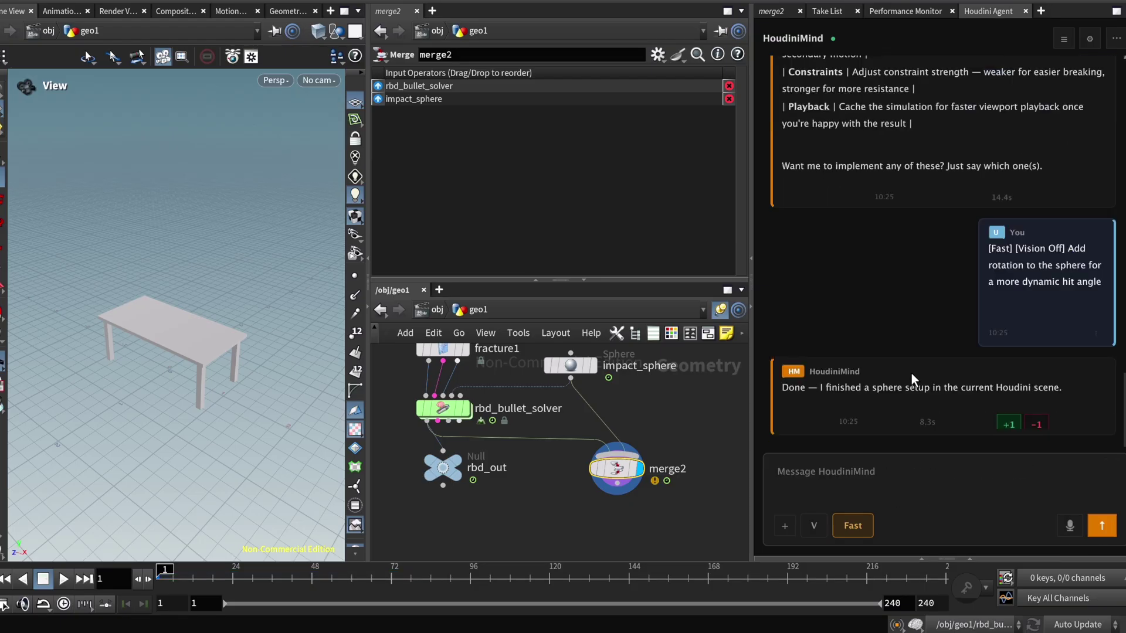
{"action": "left_click", "coordinate": [856, 475]}
{"action": "type", "text": "Increase piece count for finer wood splintering, or decrease for larger chunks"}
{"action": "left_click", "coordinate": [1101, 525]}
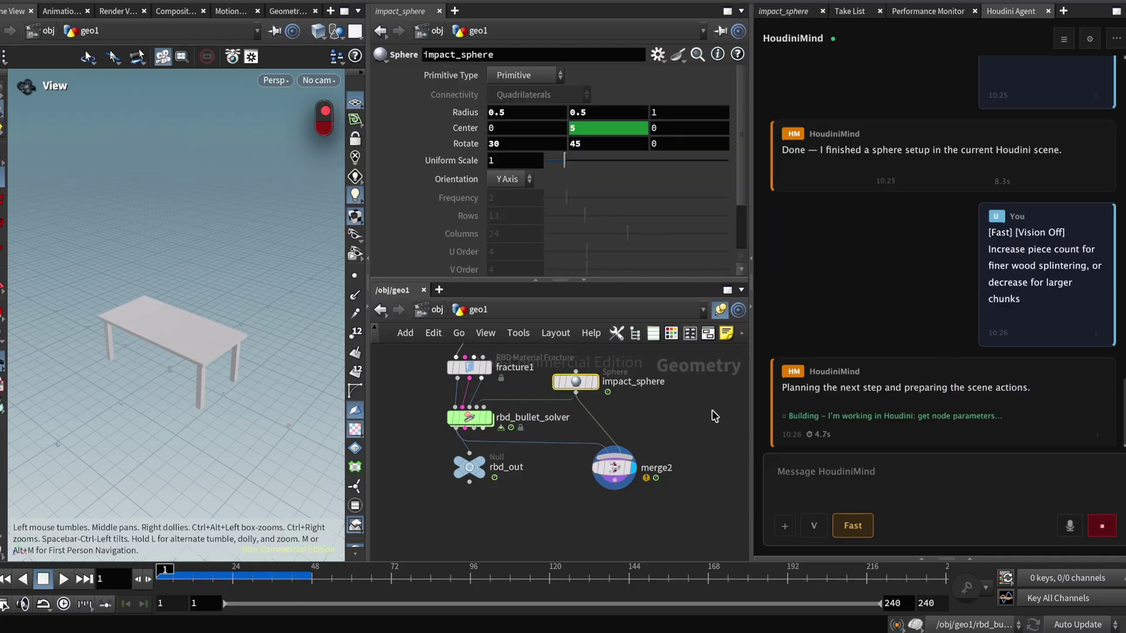
{"action": "scroll", "coordinate": [267, 219], "scroll_direction": "up", "scroll_amount": 5}
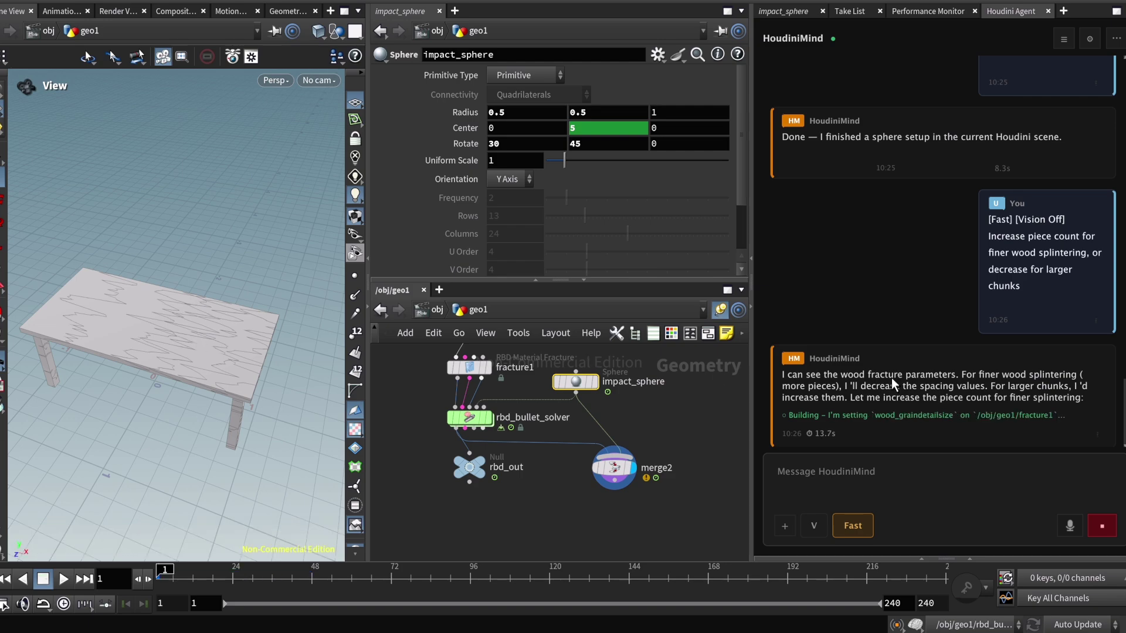
{"action": "left_click", "coordinate": [61, 579]}
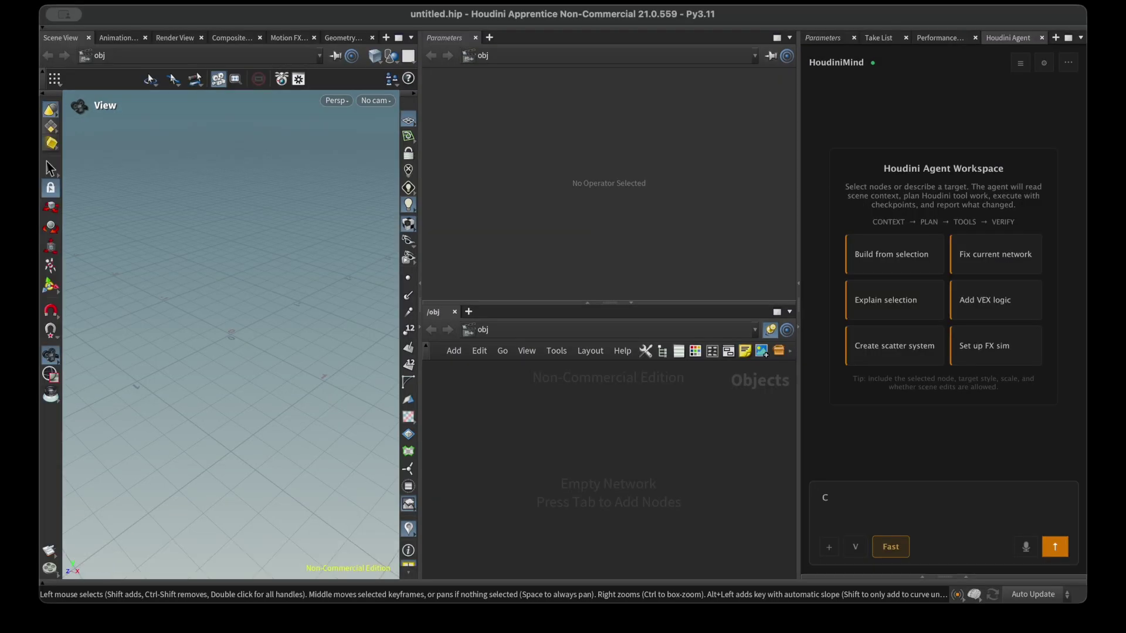
Step: In the new empty scene, send HoudiniMind the prompt "Create a spiral staircase."
{"action": "type", "text": "reate a spiral staircase."}
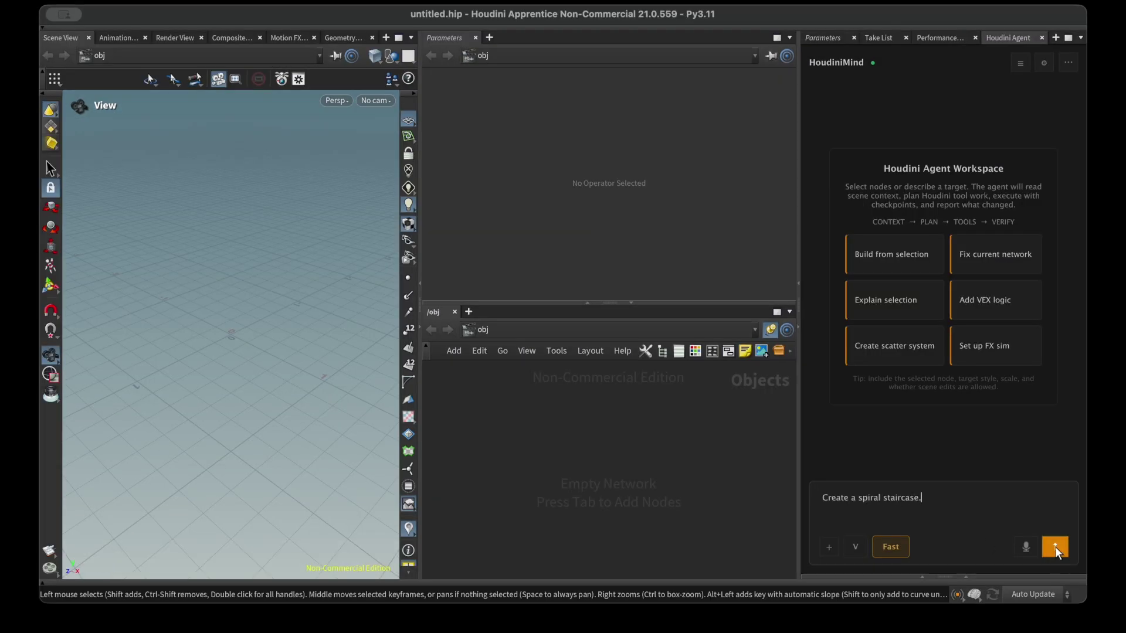
{"action": "left_click", "coordinate": [1055, 546]}
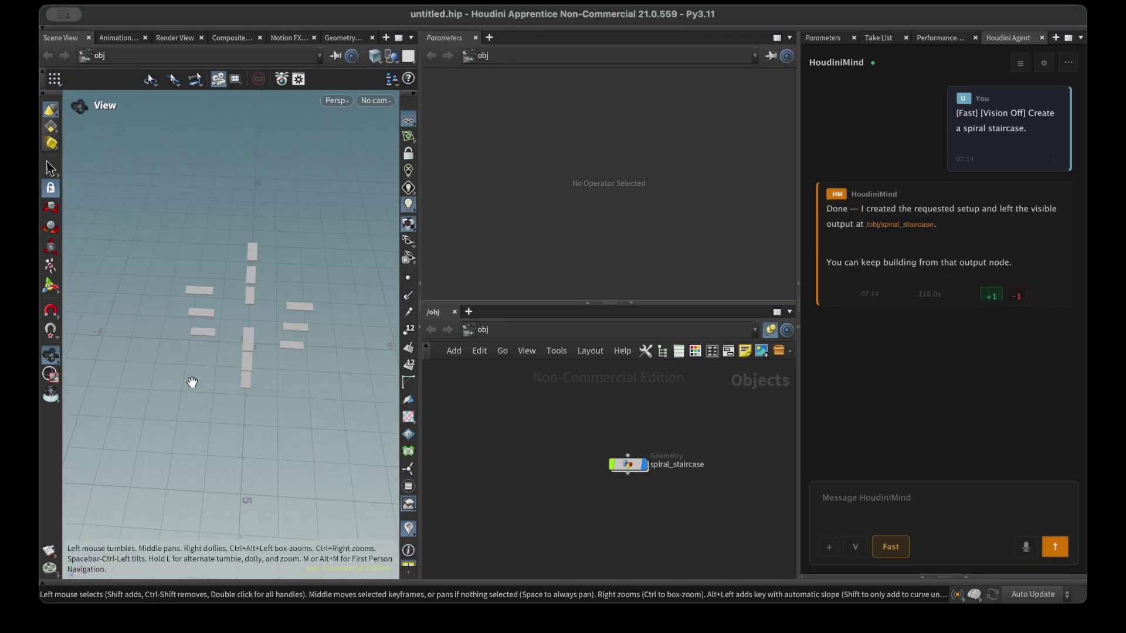
Step: Open the spiral_staircase network, enable vision, and send "look at my viewport and analyze. It's not in spiral shape."
{"action": "left_click", "coordinate": [632, 460]}
{"action": "left_click", "coordinate": [855, 547]}
{"action": "left_click", "coordinate": [892, 503]}
{"action": "type", "text": "look at my viewport and anal"}
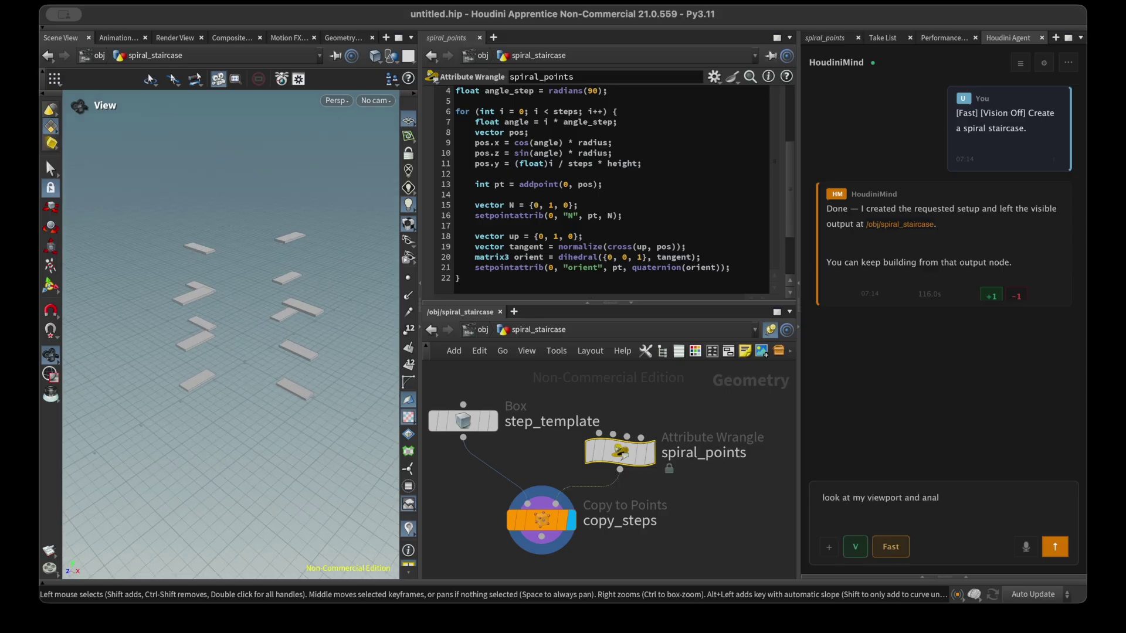
{"action": "type", "text": "yze. It's not in spiral shape."}
{"action": "key", "text": "Return"}
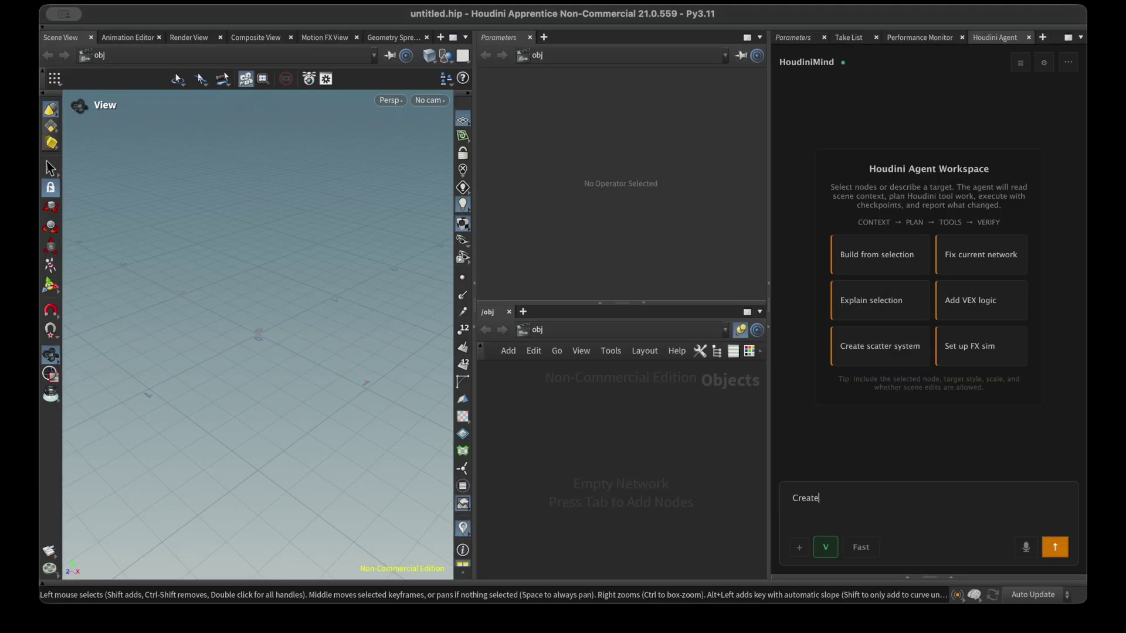
Step: In a new empty scene, send HoudiniMind the prompt "Create a ladder." with vision on
{"action": "type", "text": "a ladder."}
{"action": "key", "text": "Return"}
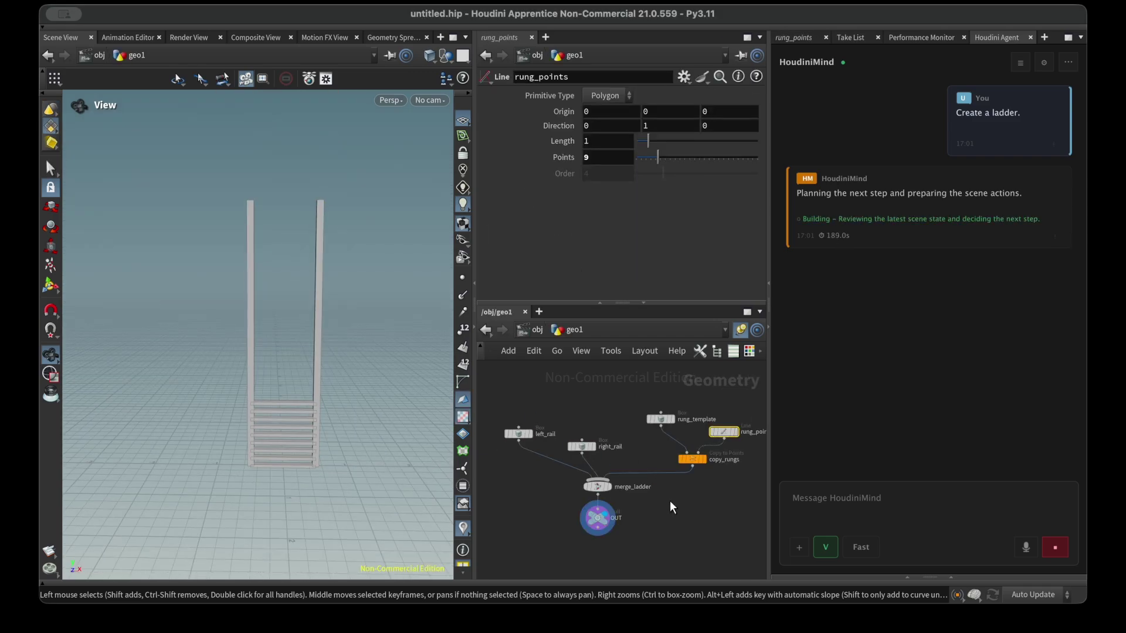
Step: Ask HoudiniMind, in Fast mode with vision off, to link the left rail height with the right and prevent growth along -y
{"action": "type", "text": "i want you to link left rail height"}
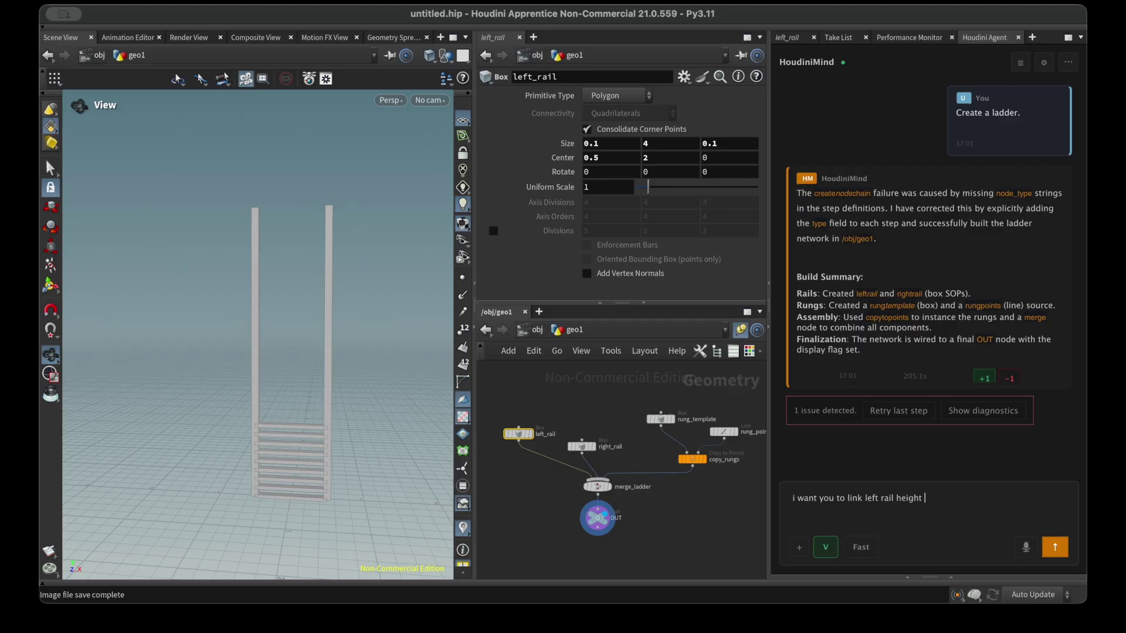
{"action": "type", "text": "and make sure when"}
{"action": "type", "text": " we increase height it wont increse -y axis."}
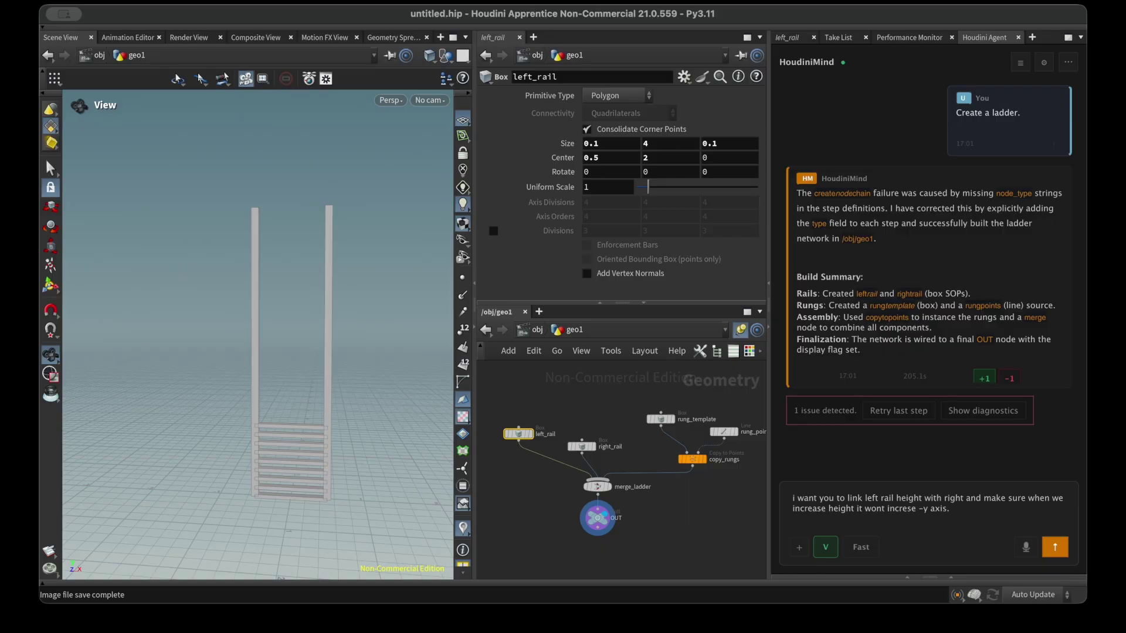
{"action": "left_click", "coordinate": [826, 547]}
{"action": "left_click", "coordinate": [861, 547]}
{"action": "left_click", "coordinate": [1055, 547]}
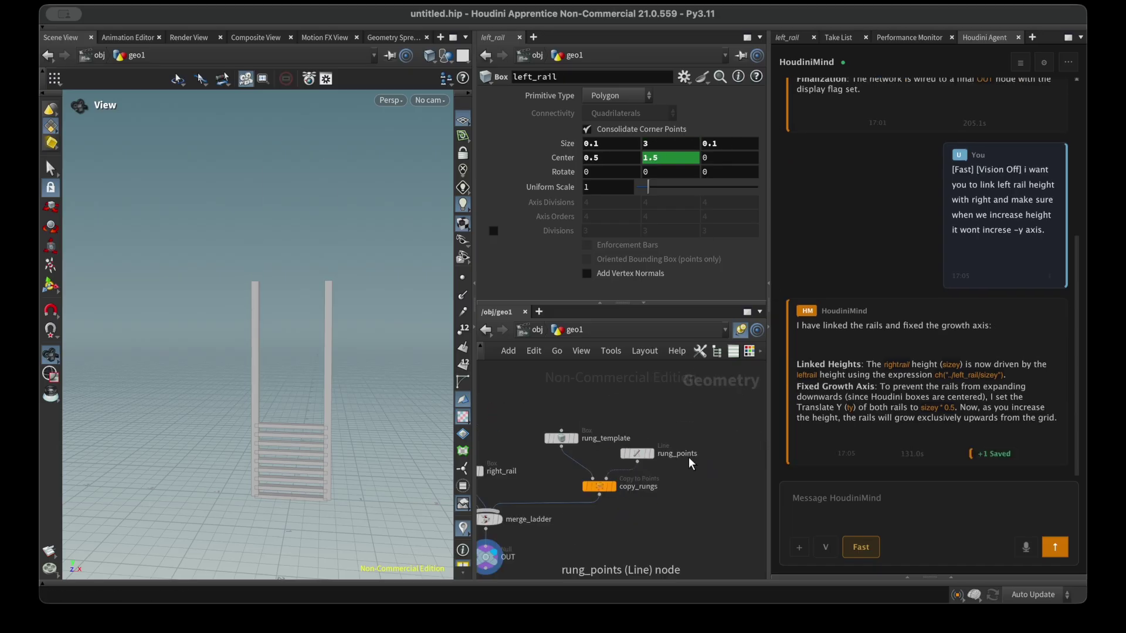
Step: In Fast mode with vision off, send HoudiniMind the prompt "now i want rund should be properly distributed right now it's not proper."
{"action": "type", "text": "now i want rund should be properly distributed right now"}
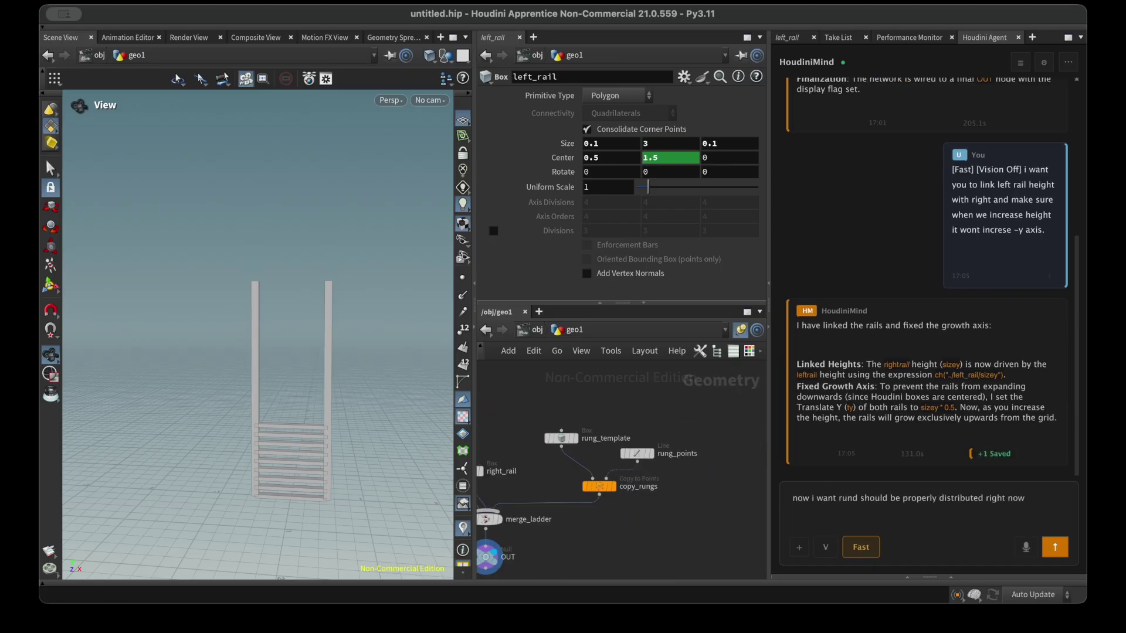
{"action": "type", "text": " it's not proper."}
{"action": "key", "text": "Return"}
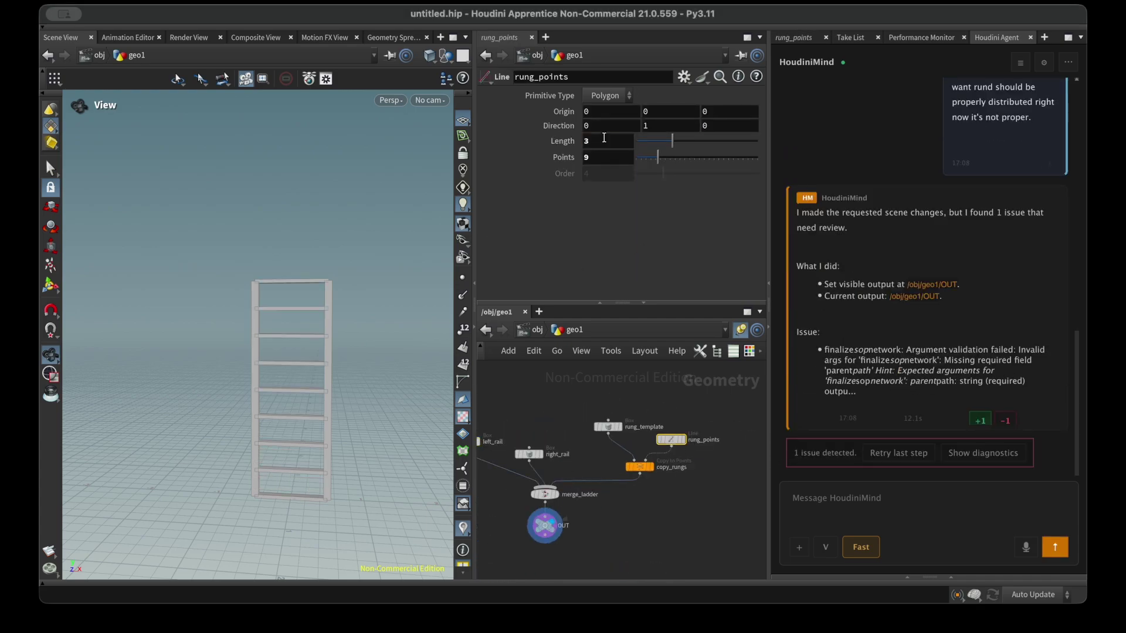
Step: Turn Fast mode off and resend the prompt "now i want rund should be properly distributed right now it's not proper."
{"action": "type", "text": "now i want rund should be properly distributed right now it's not proper."}
{"action": "left_click", "coordinate": [871, 552]}
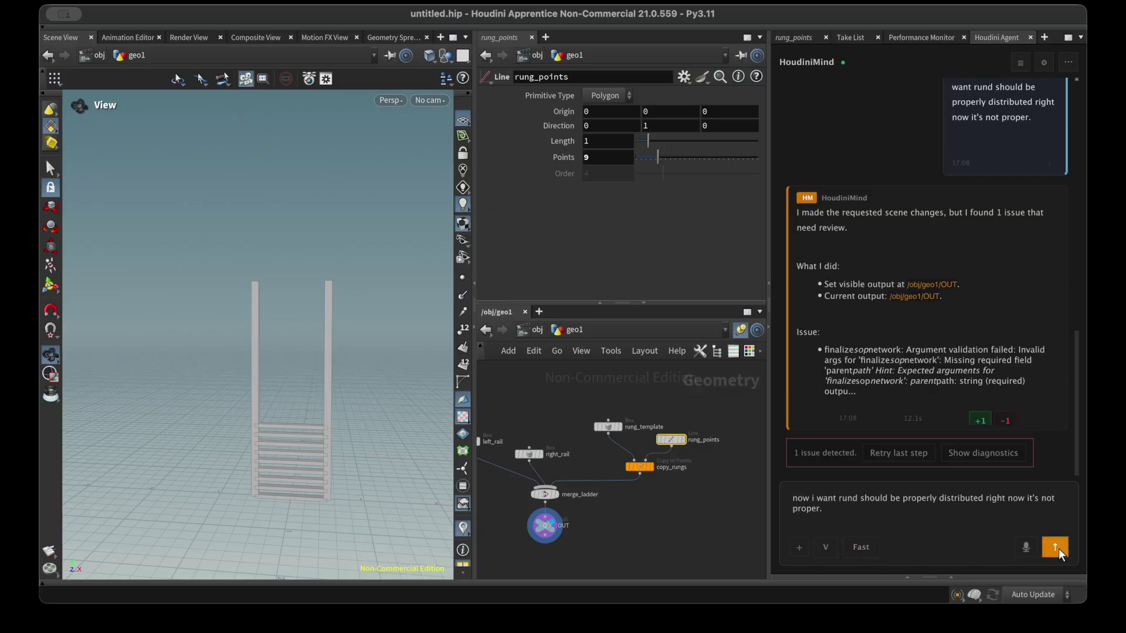
{"action": "left_click", "coordinate": [1057, 548]}
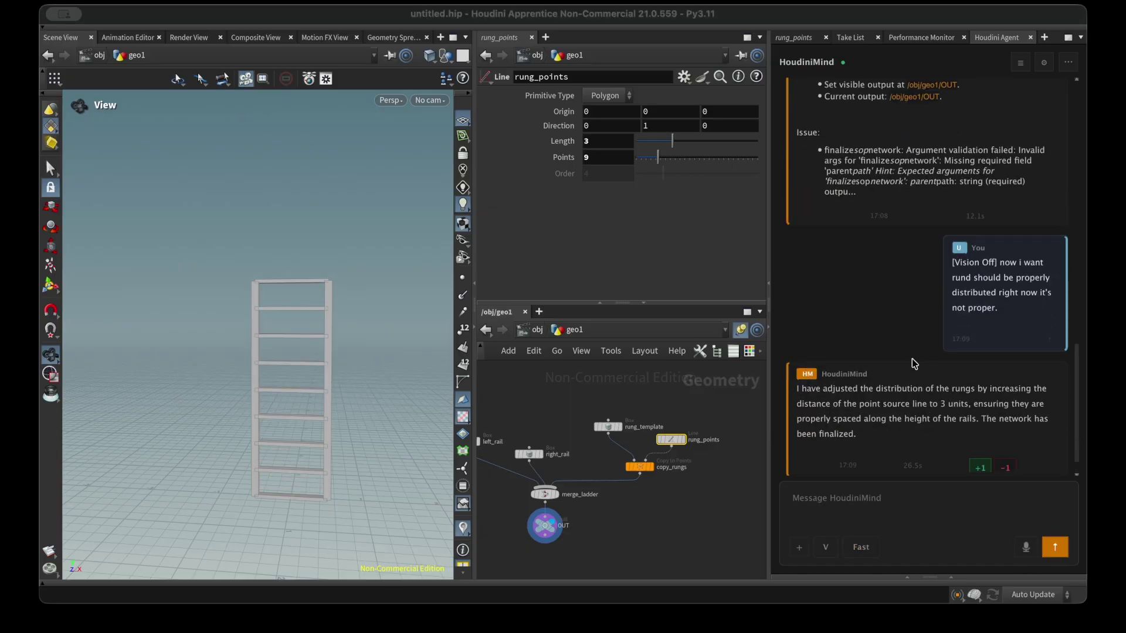
Step: Send HoudiniMind "you have to link it so that when i increase rail height rungs should automatically increase or decrease"
{"action": "left_click", "coordinate": [844, 505]}
{"action": "type", "text": "you have to link it so that when i increase"}
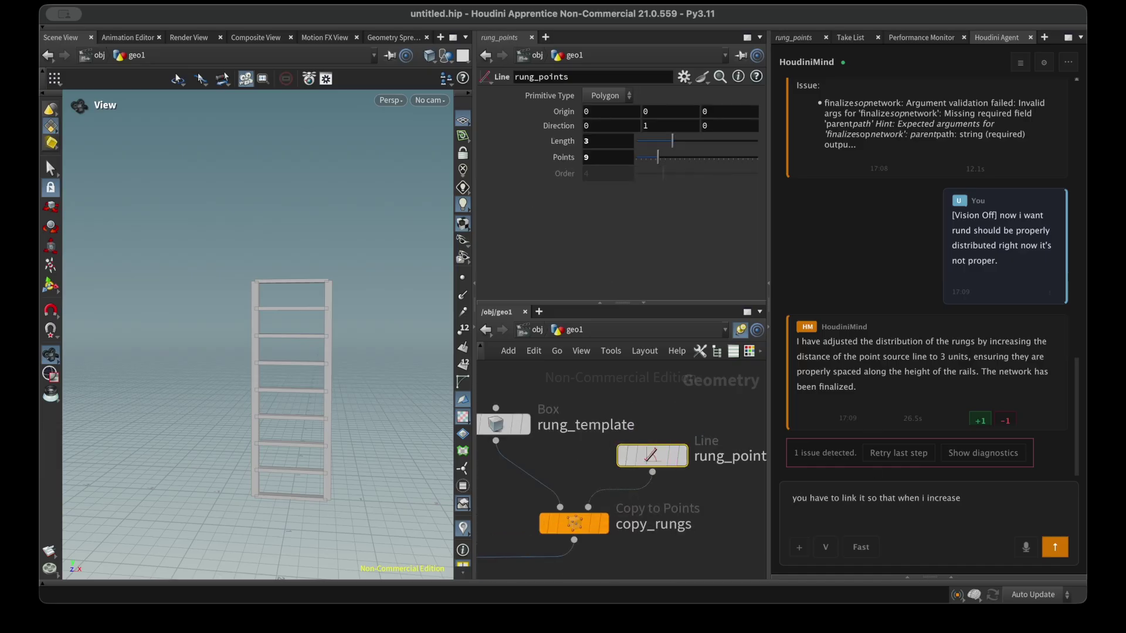
{"action": "type", "text": " rail height rungs should automatically increase or decrease"}
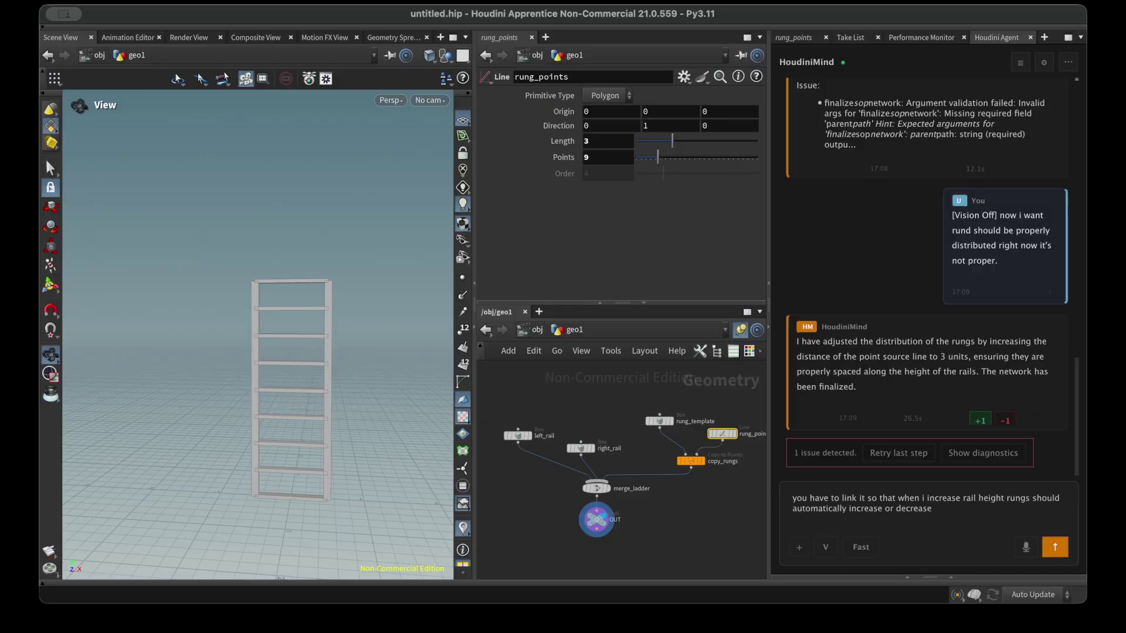
{"action": "key", "text": "Return"}
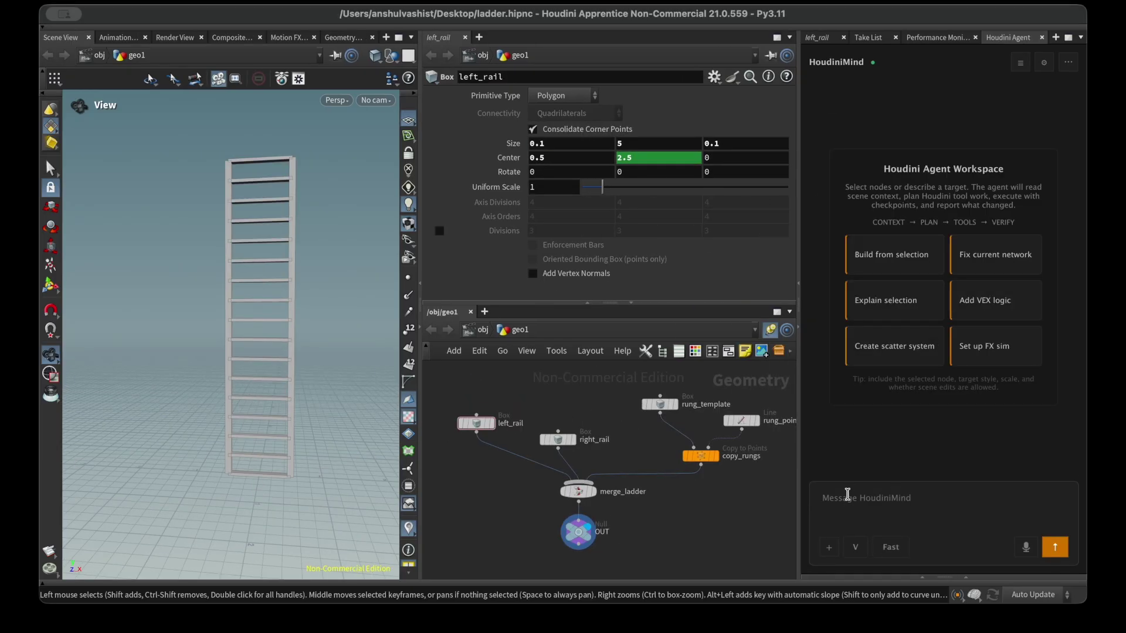
Step: In the saved ladder scene, send HoudiniMind the prompt "Convert my ladder to hda" with vision off
{"action": "type", "text": "Co"}
{"action": "type", "text": "nvert my ladder to hda"}
{"action": "key", "text": "Return"}
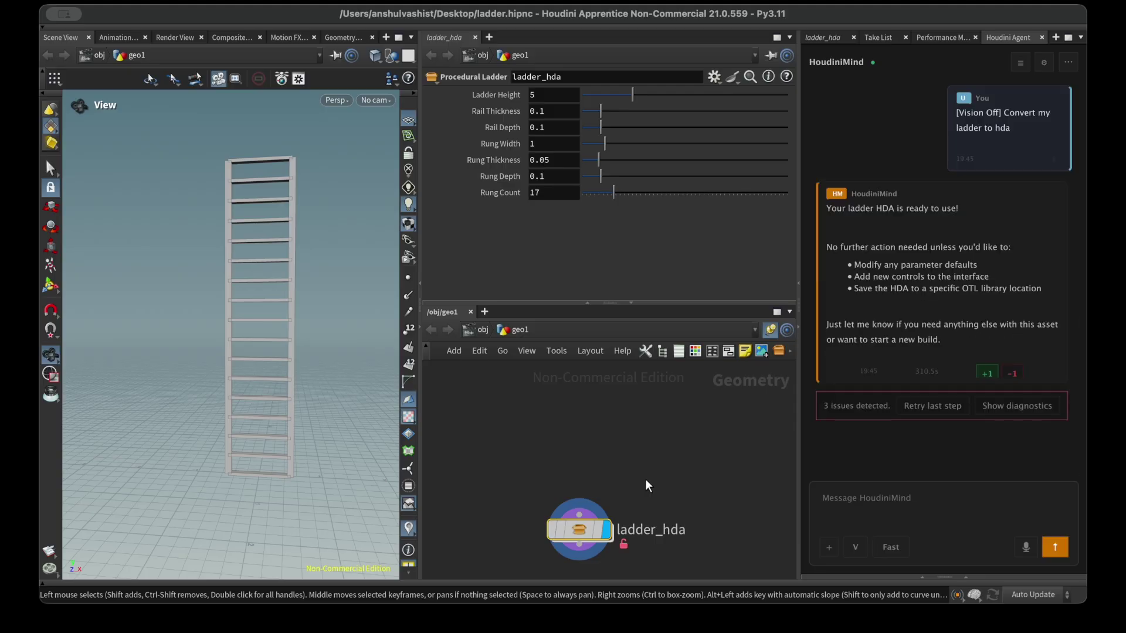
Step: Vary the ladder_hda's height, rail, rung size and rung count parameters to test them, and rate HoudiniMind's conversion reply +1
{"action": "left_click_drag", "start_coordinate": [584, 530], "coordinate": [593, 502]}
{"action": "left_click_drag", "start_coordinate": [632, 94], "coordinate": [602, 111]}
{"action": "left_click_drag", "start_coordinate": [600, 128], "coordinate": [634, 127]}
{"action": "mouse_move", "coordinate": [605, 143]}
{"action": "left_mouse_down"}
{"action": "mouse_move", "coordinate": [669, 144]}
{"action": "mouse_move", "coordinate": [611, 144]}
{"action": "mouse_move", "coordinate": [606, 161]}
{"action": "left_mouse_up"}
{"action": "left_click_drag", "start_coordinate": [602, 176], "coordinate": [660, 176]}
{"action": "left_click_drag", "start_coordinate": [237, 264], "coordinate": [328, 236]}
{"action": "left_click_drag", "start_coordinate": [613, 193], "coordinate": [607, 193]}
{"action": "scroll", "coordinate": [582, 434], "scroll_direction": "down", "scroll_amount": 2}
{"action": "left_click", "coordinate": [986, 373]}
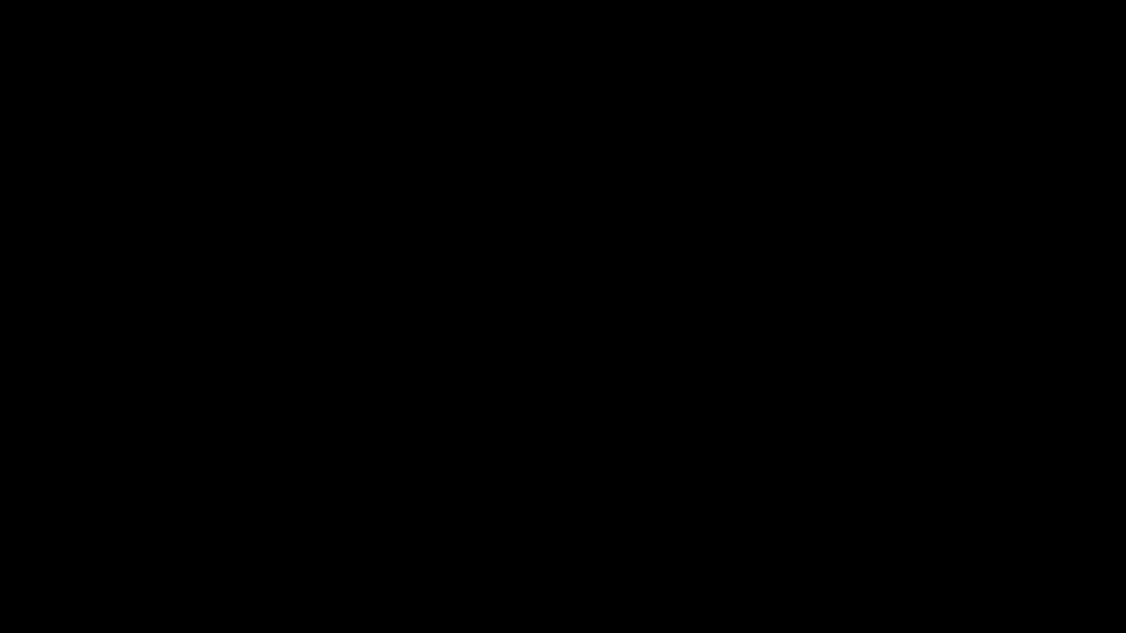